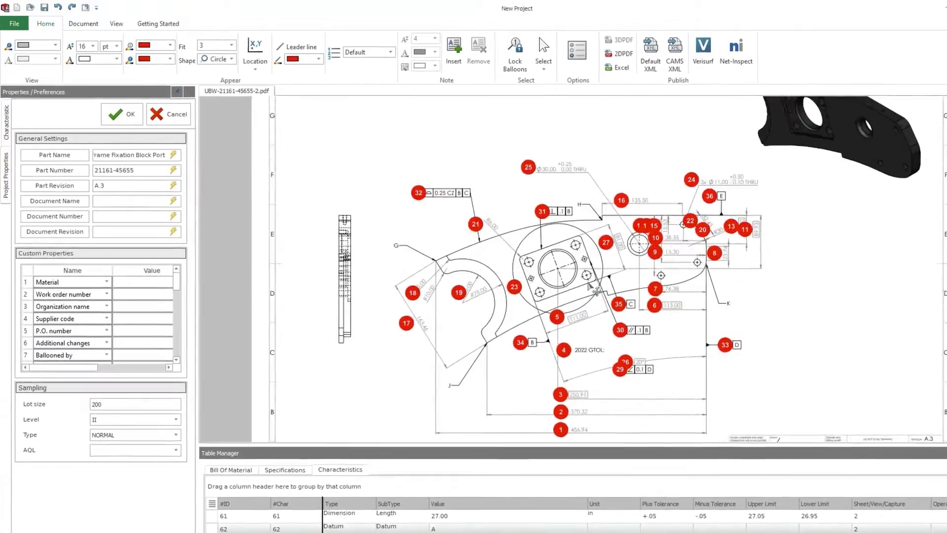
Give every balloon a transparent fill, red numbers and a new text size.
{"action": "scroll", "coordinate": [595, 290], "scroll_direction": "up", "scroll_amount": 5}
{"action": "key", "text": "ctrl+a"}
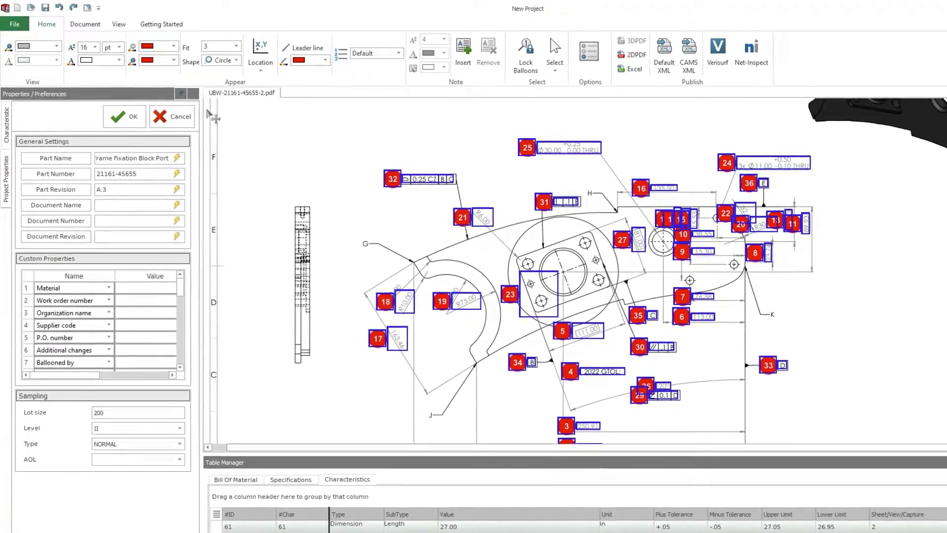
{"action": "left_click", "coordinate": [171, 59]}
{"action": "left_click", "coordinate": [172, 106]}
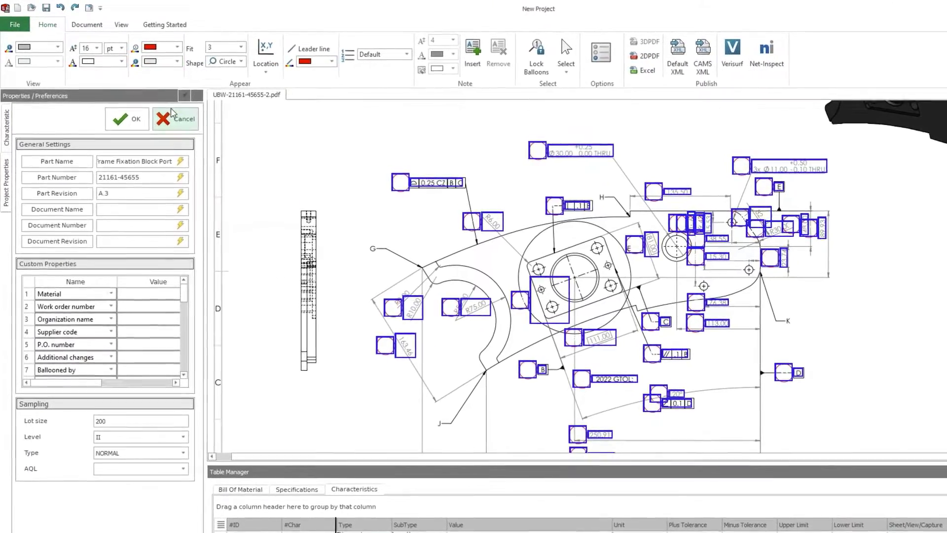
{"action": "left_click", "coordinate": [121, 61]}
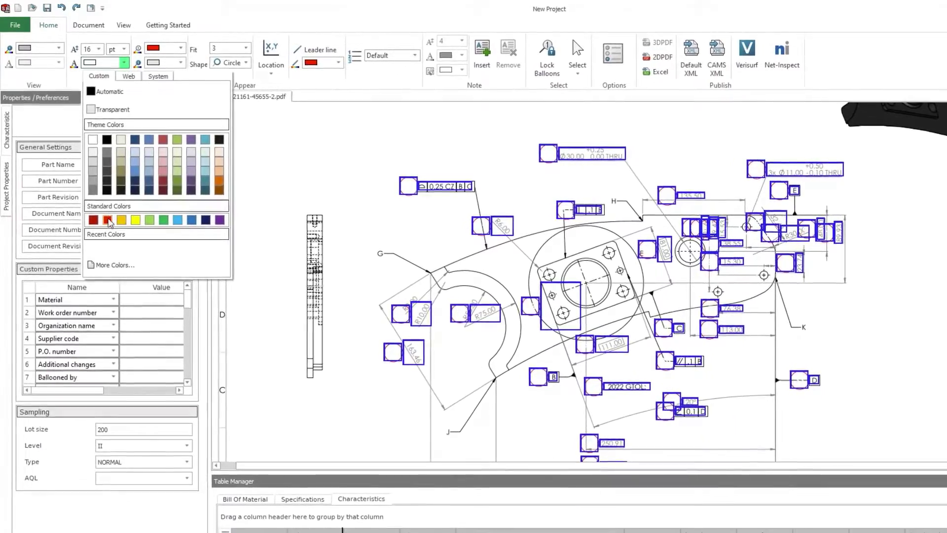
{"action": "left_click", "coordinate": [106, 218]}
{"action": "left_click", "coordinate": [125, 62]}
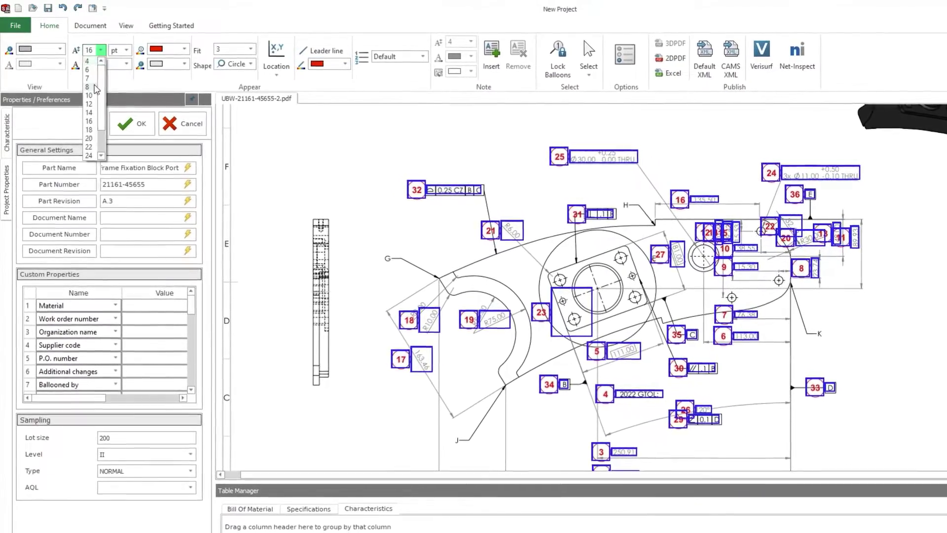
{"action": "left_click", "coordinate": [106, 113]}
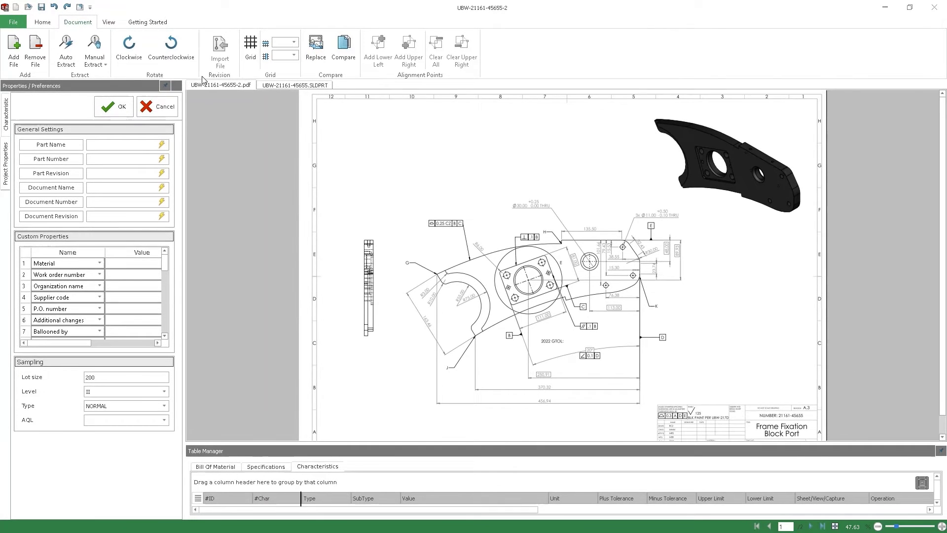
Run Auto Extract with Include All to balloon every annotation type on both pages.
{"action": "left_click", "coordinate": [76, 66]}
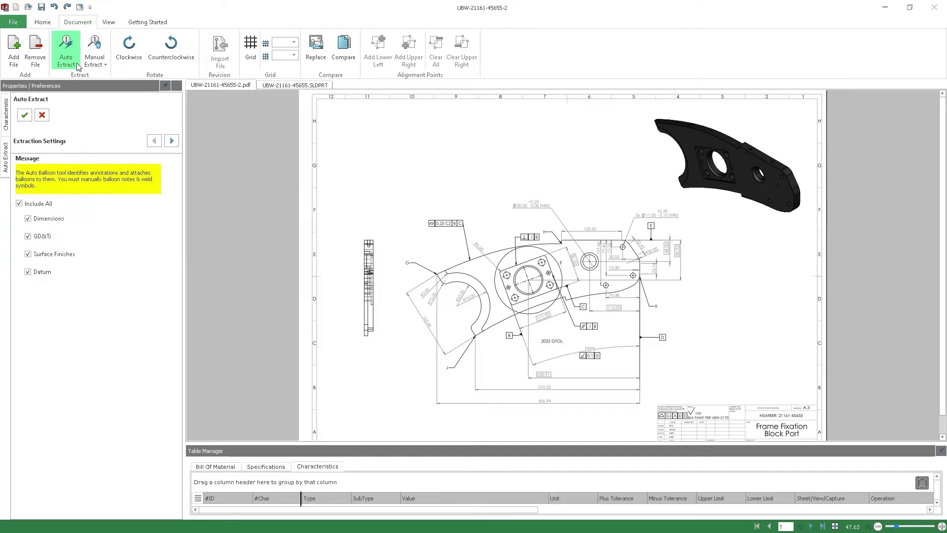
{"action": "left_click", "coordinate": [26, 117]}
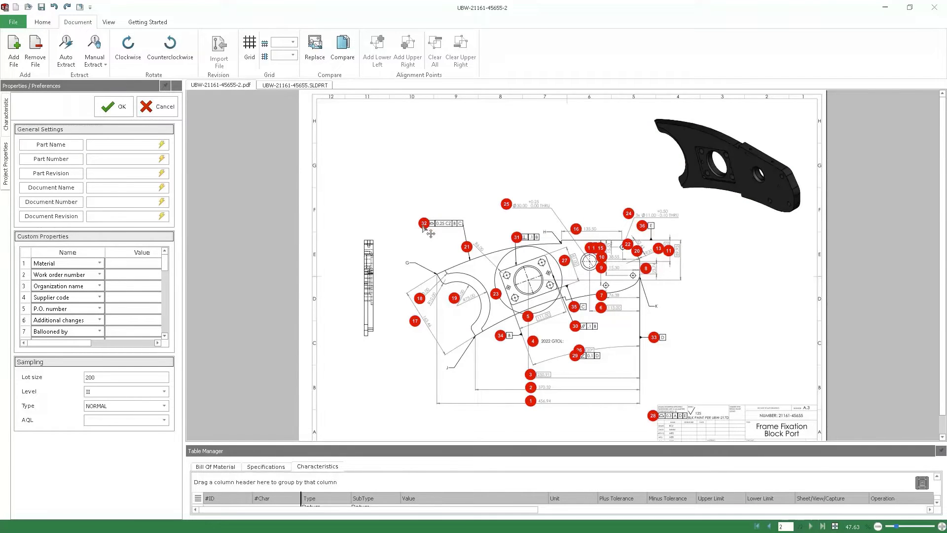
Manually balloon the 4x and 2x position tolerance frames on the 3D part as 63 and 64.
{"action": "scroll", "coordinate": [428, 233], "scroll_direction": "up", "scroll_amount": 3}
{"action": "left_click", "coordinate": [358, 234]}
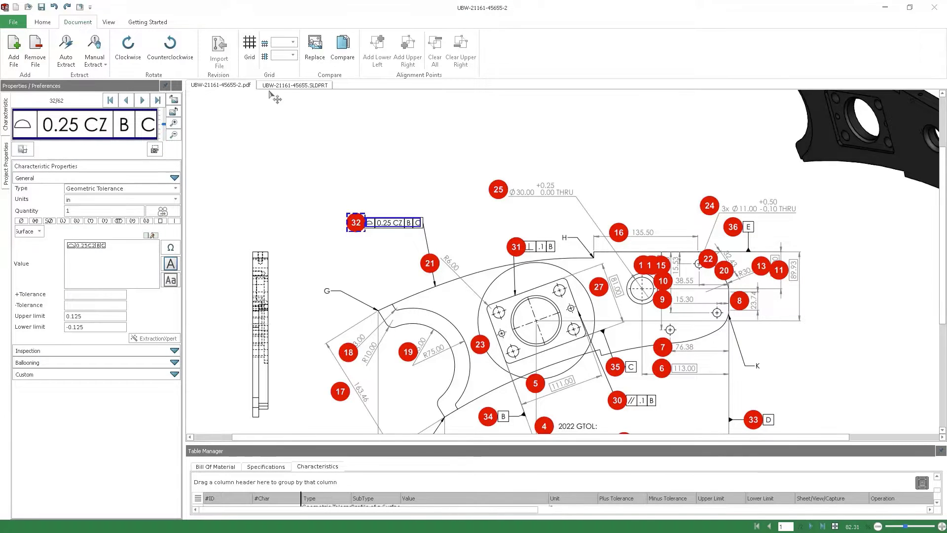
{"action": "left_click", "coordinate": [287, 85]}
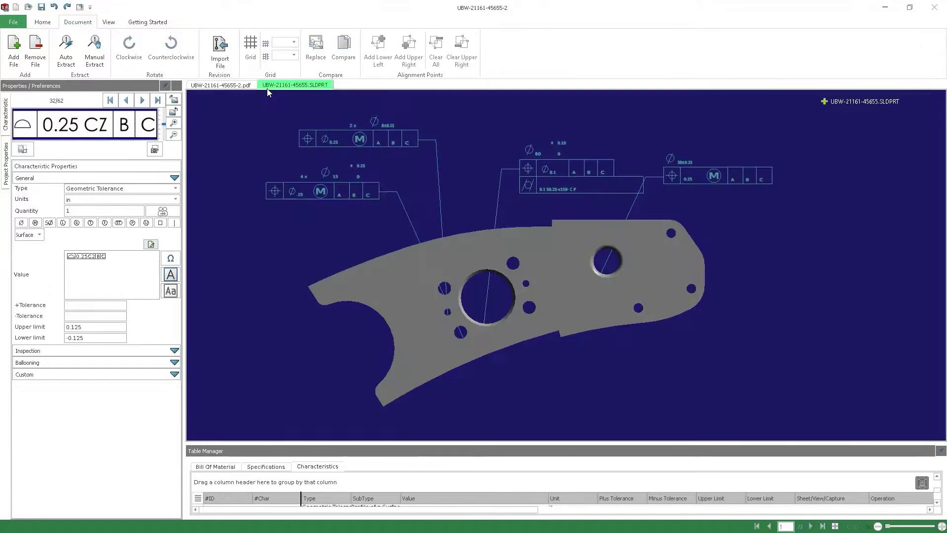
{"action": "left_click", "coordinate": [101, 59]}
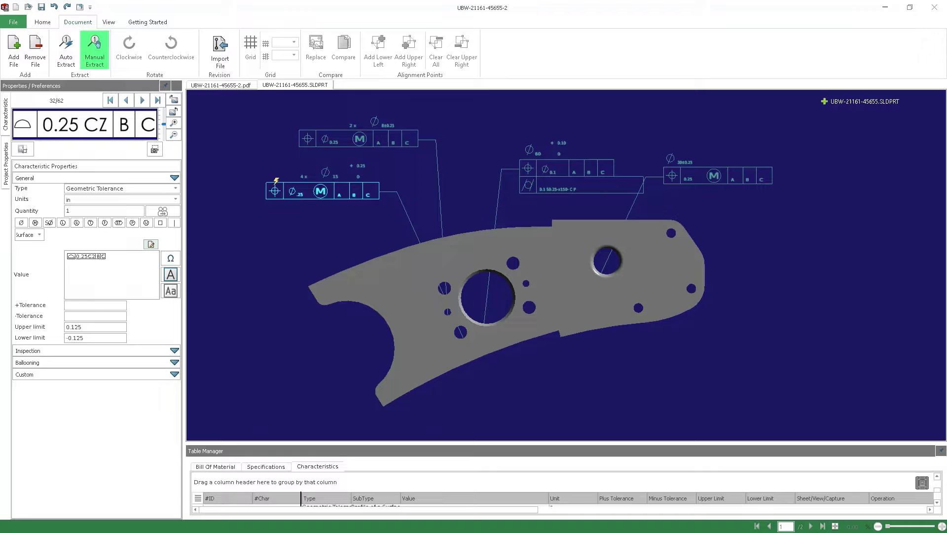
{"action": "left_click", "coordinate": [275, 183]}
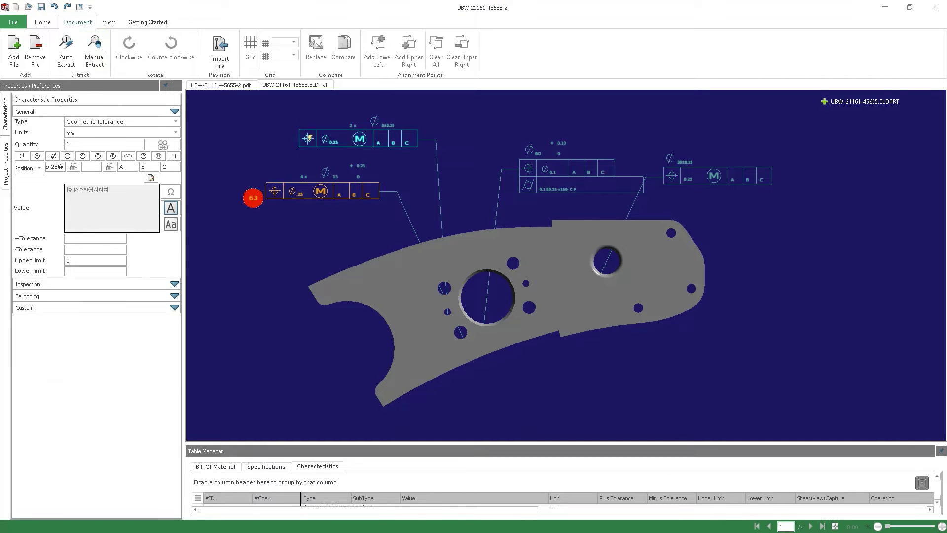
{"action": "left_click", "coordinate": [278, 137]}
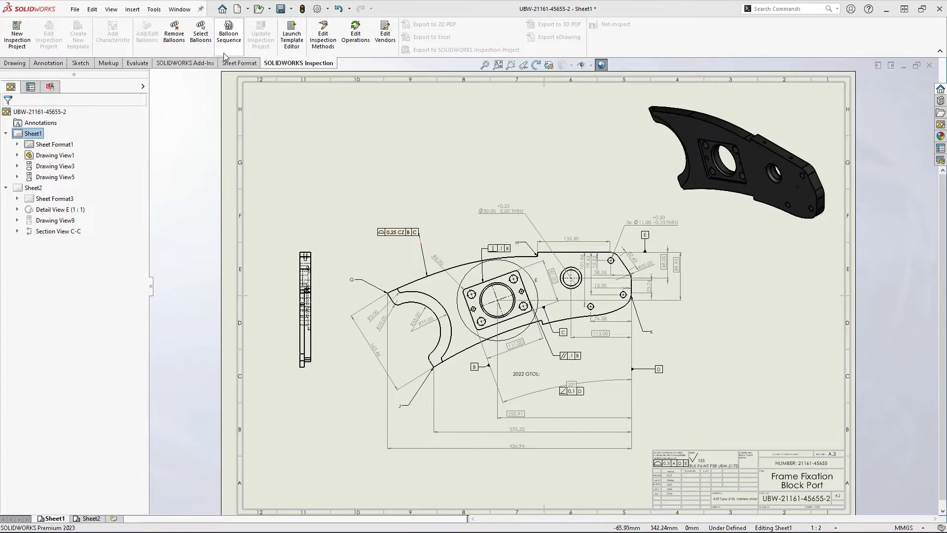
Add balloon sequences Sequence2 starting at 100 and Drilling alongside Default.
{"action": "left_click", "coordinate": [227, 40]}
{"action": "left_click", "coordinate": [30, 279]}
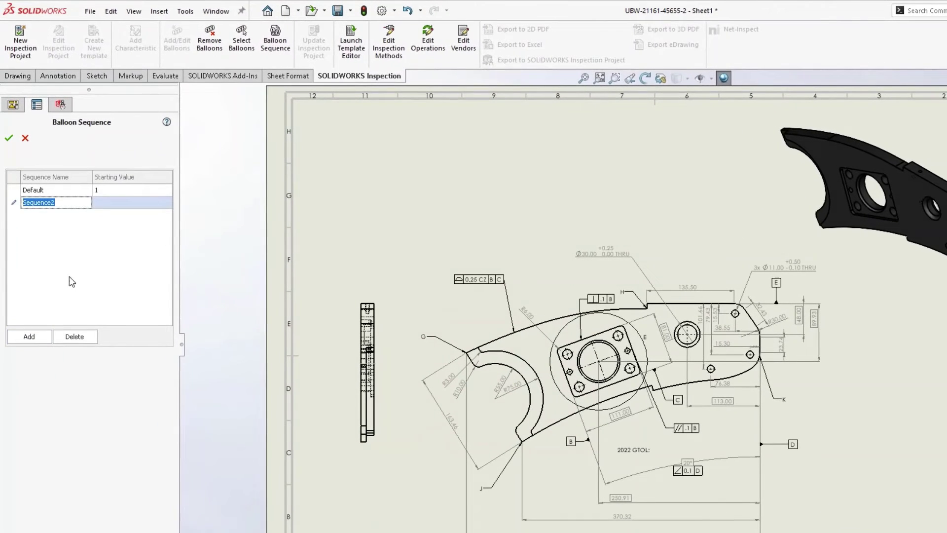
{"action": "left_click", "coordinate": [104, 203]}
{"action": "type", "text": "100"}
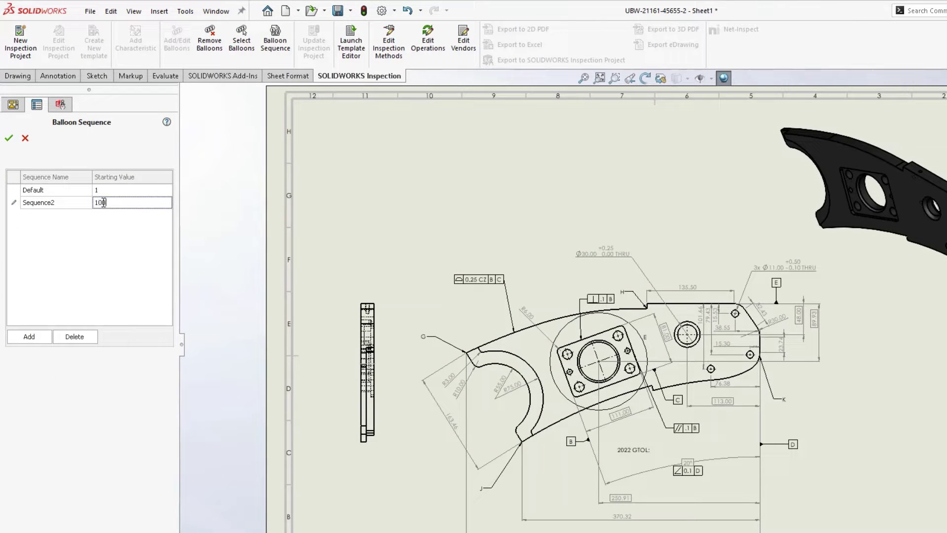
{"action": "left_click", "coordinate": [29, 337]}
{"action": "type", "text": "Drilling"}
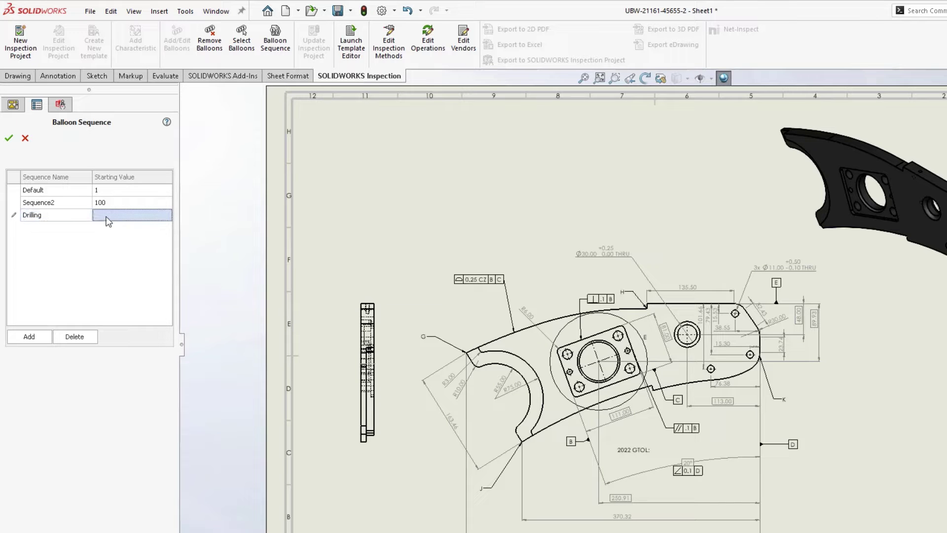
{"action": "left_click", "coordinate": [106, 216]}
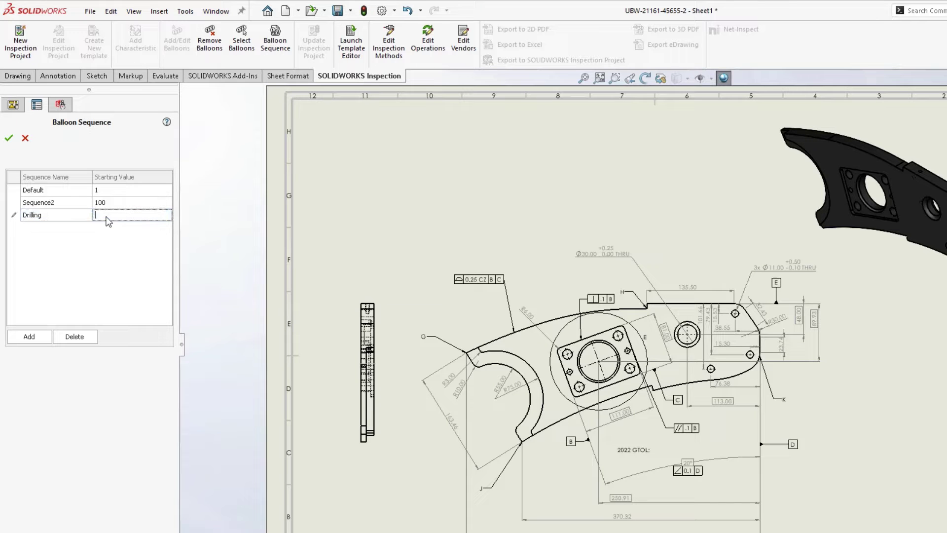
{"action": "left_click", "coordinate": [8, 116]}
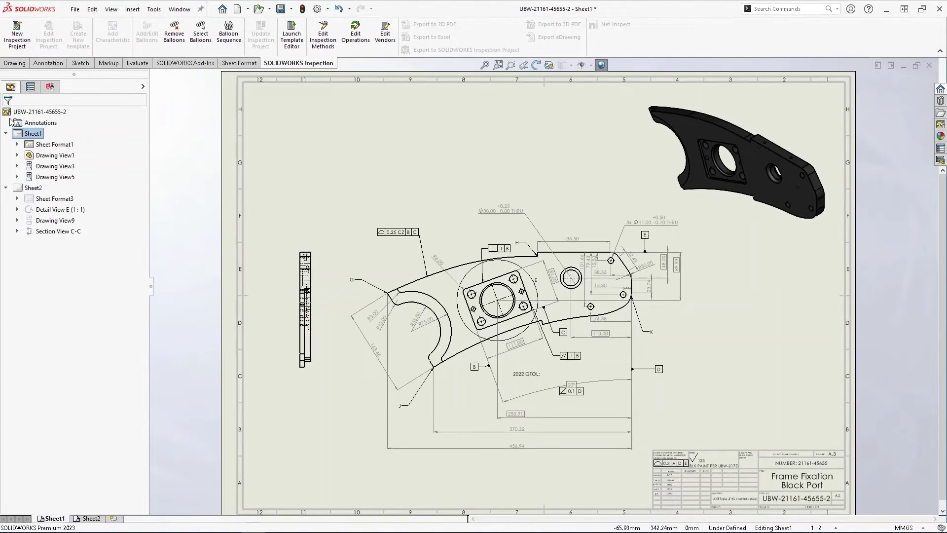
Start a new inspection project using the default template.
{"action": "left_click", "coordinate": [17, 34]}
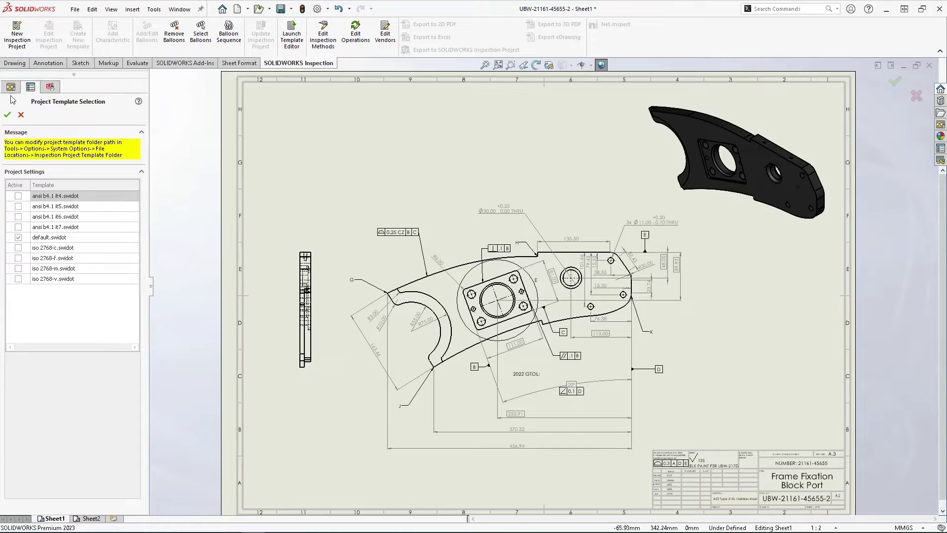
{"action": "left_click", "coordinate": [8, 115]}
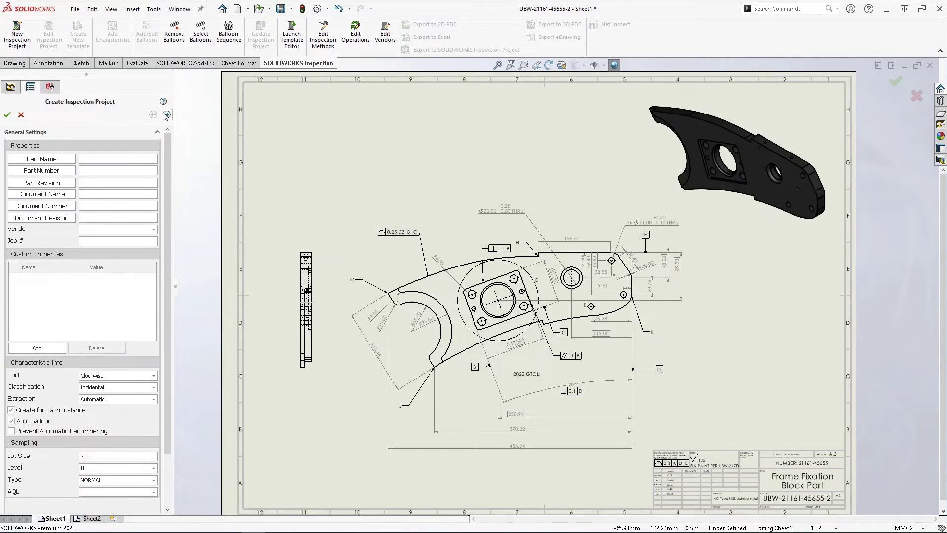
{"action": "left_click", "coordinate": [166, 115]}
{"action": "scroll", "coordinate": [83, 296], "scroll_direction": "down", "scroll_amount": 10}
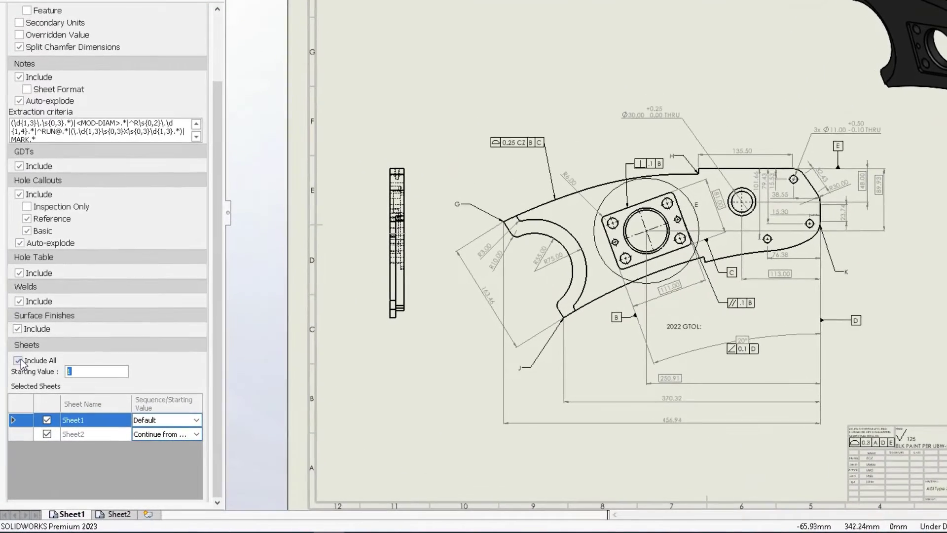
Include Sheet2 numbered by Sequence2 and create the ballooned inspection project.
{"action": "left_click", "coordinate": [19, 361]}
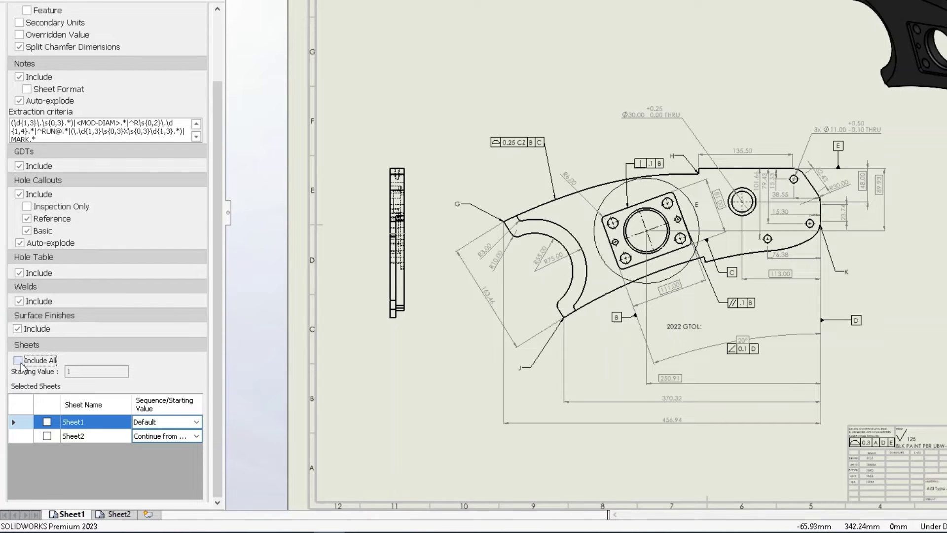
{"action": "left_click", "coordinate": [47, 436]}
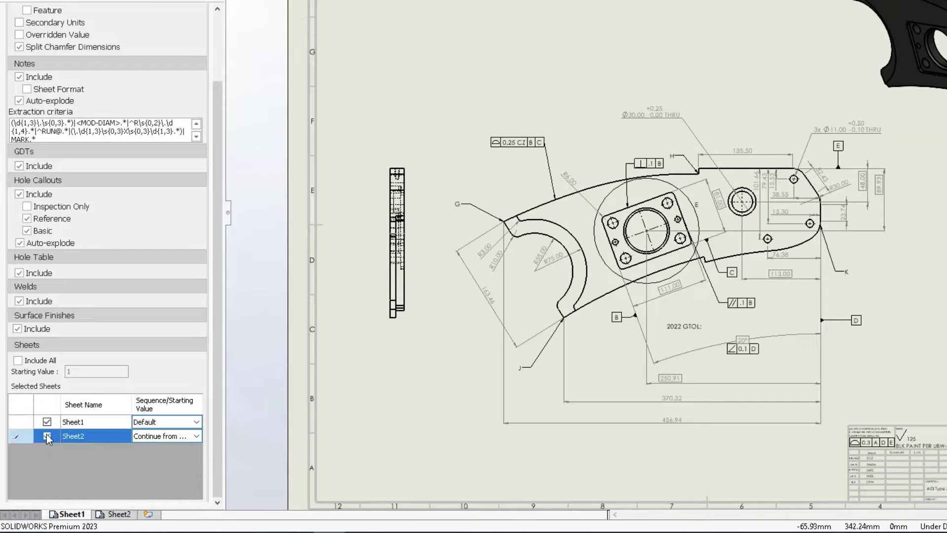
{"action": "left_click", "coordinate": [196, 436]}
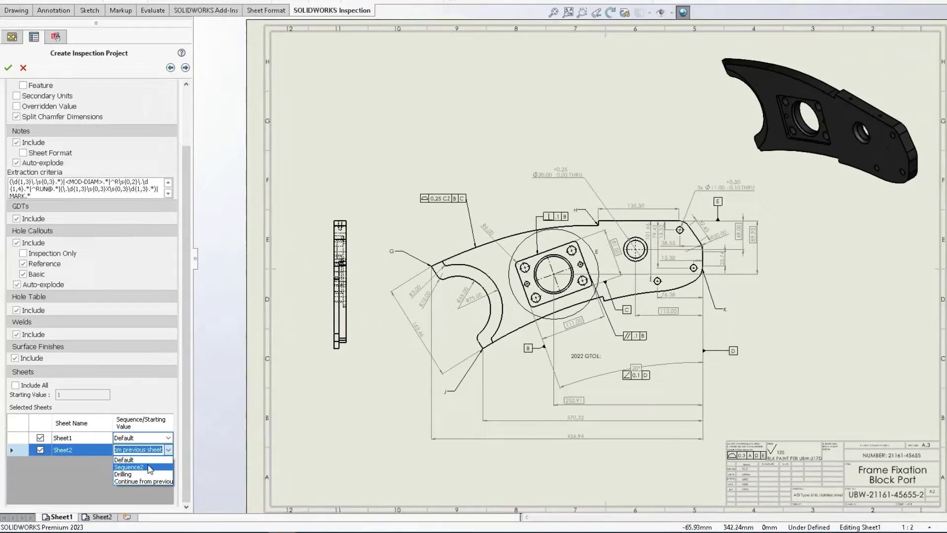
{"action": "left_click", "coordinate": [173, 455]}
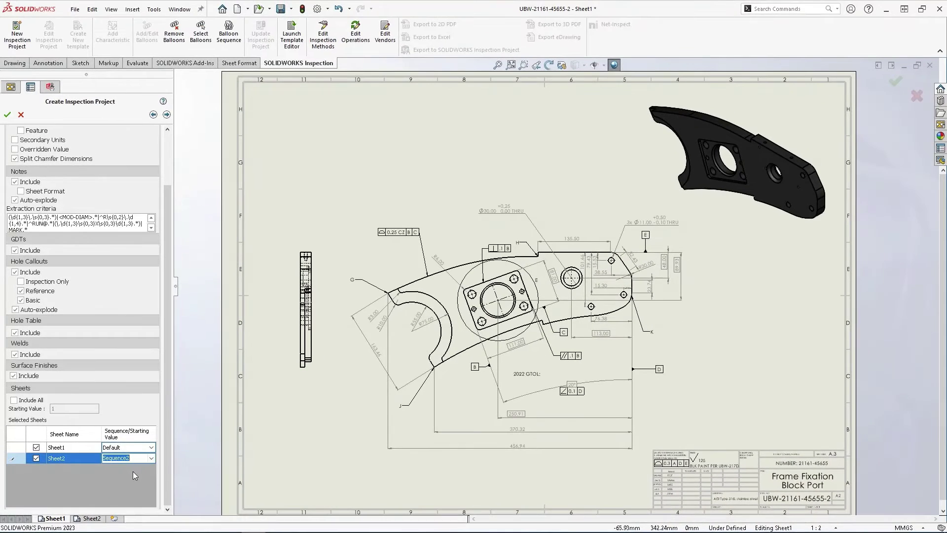
{"action": "left_click", "coordinate": [6, 121]}
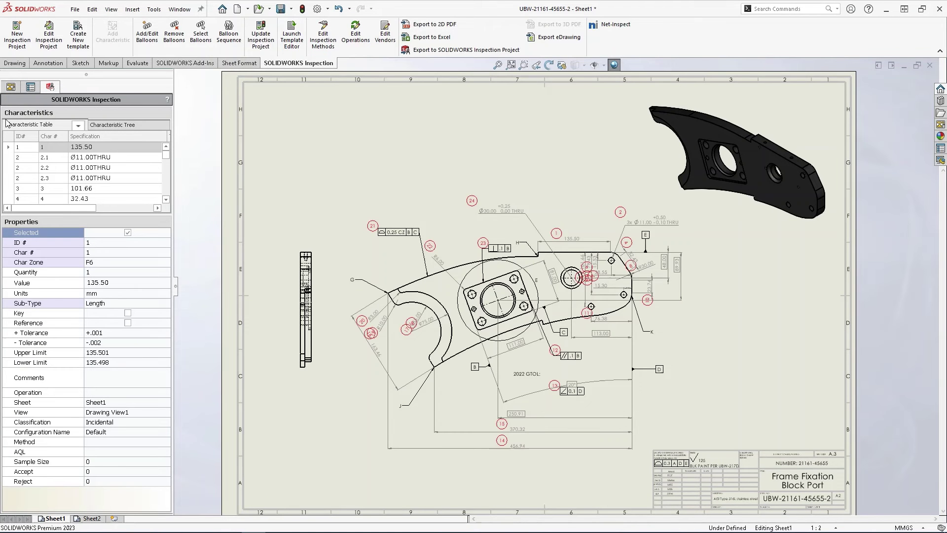
Fit all of Sheet2 in the window and group characteristics by sheet in the Characteristic Tree.
{"action": "scroll", "coordinate": [546, 432], "scroll_direction": "down", "scroll_amount": 2}
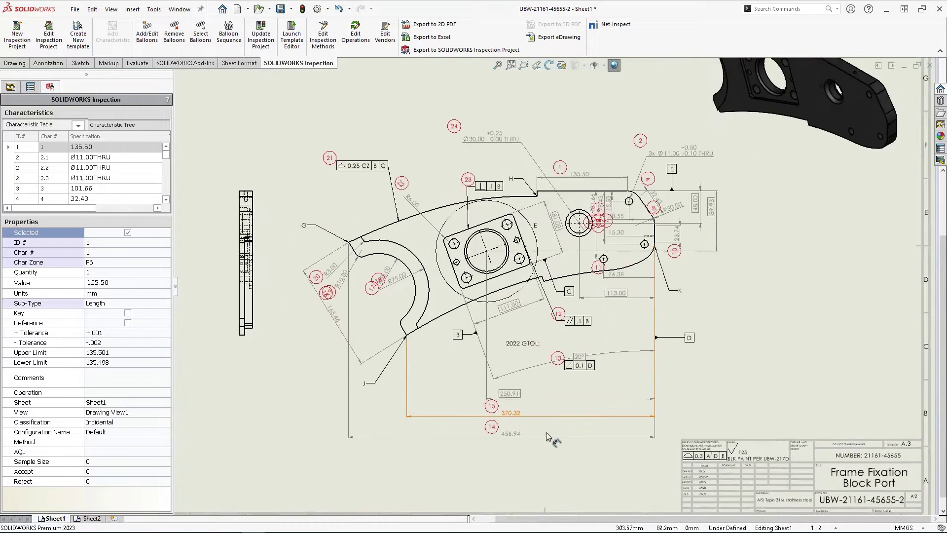
{"action": "scroll", "coordinate": [546, 432], "scroll_direction": "down", "scroll_amount": 1}
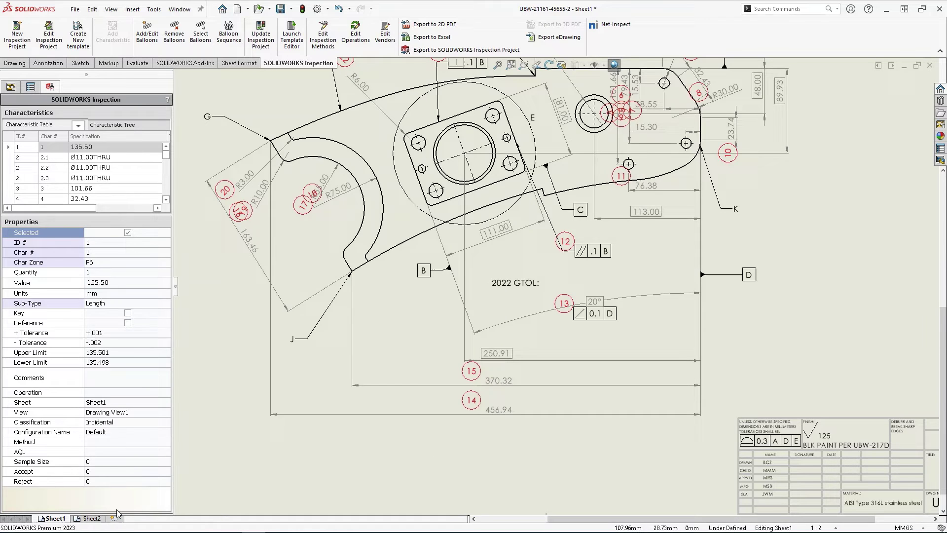
{"action": "left_click", "coordinate": [92, 518]}
{"action": "scroll", "coordinate": [395, 279], "scroll_direction": "down", "scroll_amount": 2}
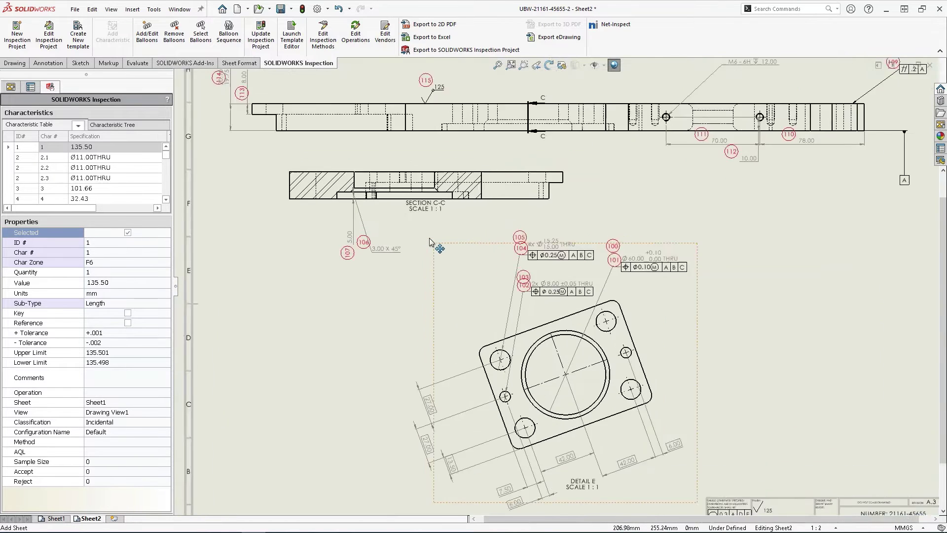
{"action": "scroll", "coordinate": [440, 259], "scroll_direction": "down", "scroll_amount": 2}
{"action": "key", "text": "f"}
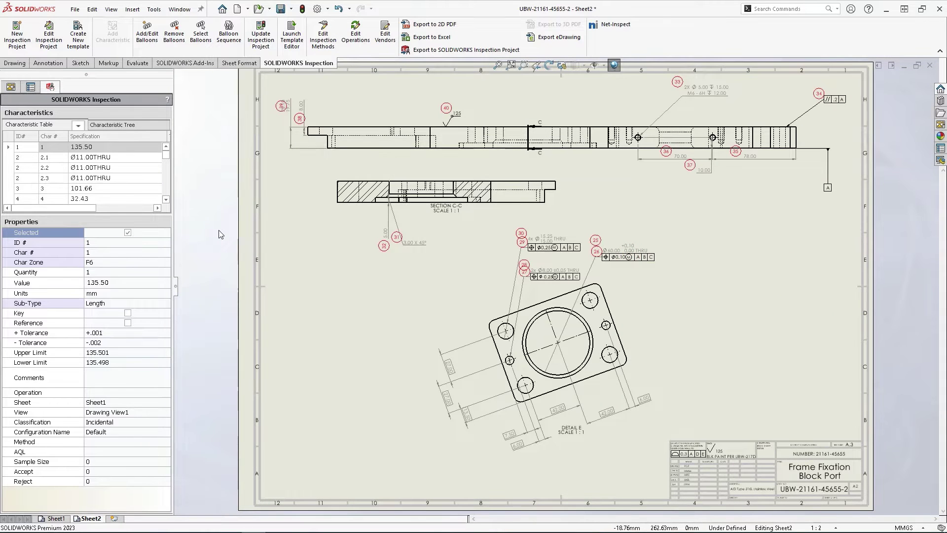
{"action": "left_click", "coordinate": [155, 127]}
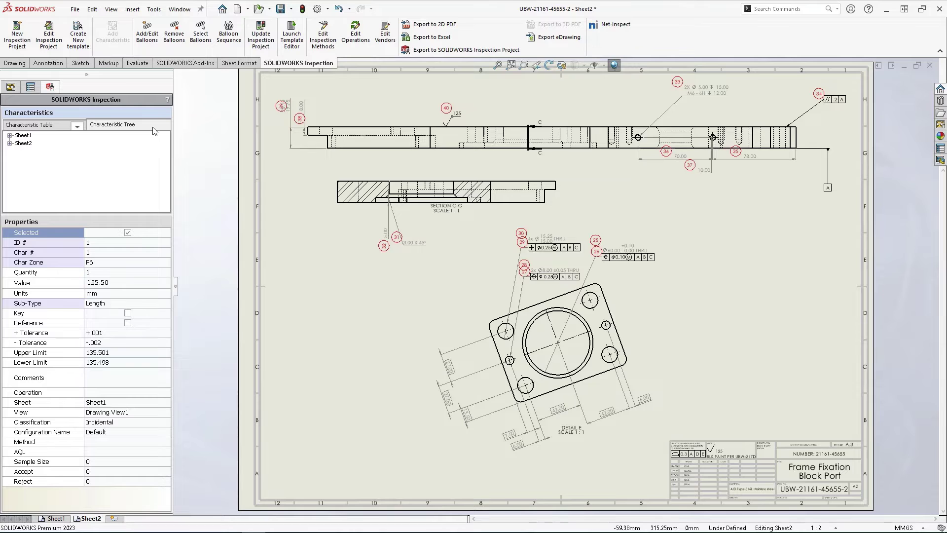
Move Sheet2 above Sheet1 in the Characteristic Tree so it is numbered first.
{"action": "left_click", "coordinate": [23, 144]}
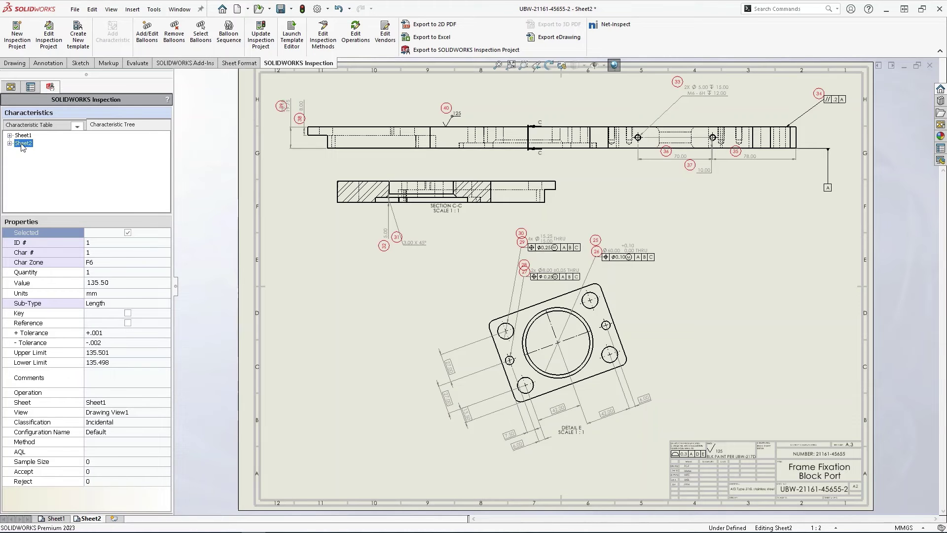
{"action": "left_click_drag", "start_coordinate": [23, 144], "coordinate": [23, 138]}
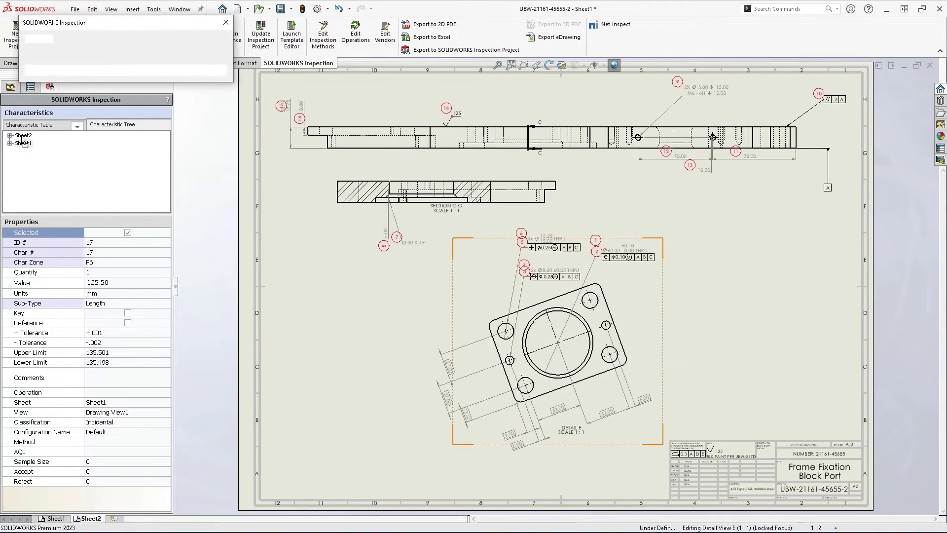
{"action": "left_click", "coordinate": [22, 136]}
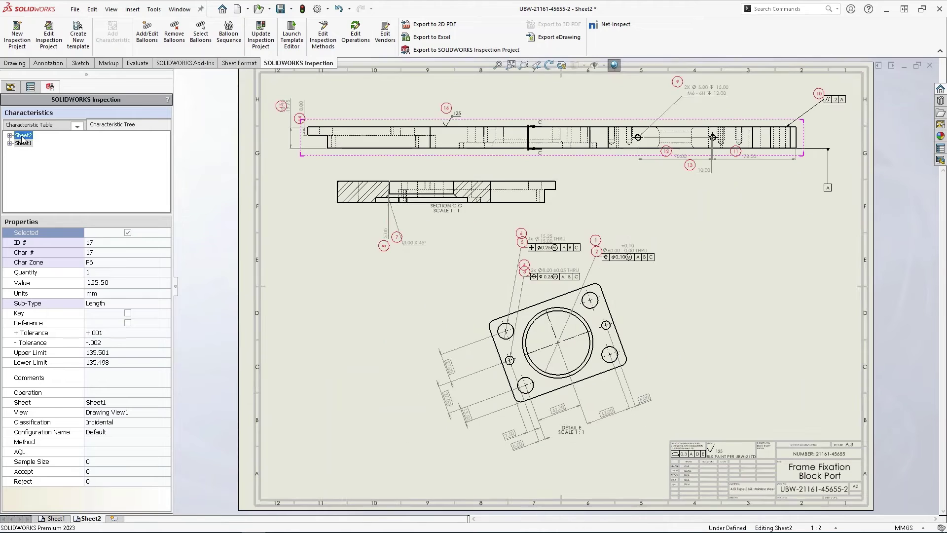
{"action": "left_click", "coordinate": [10, 136]}
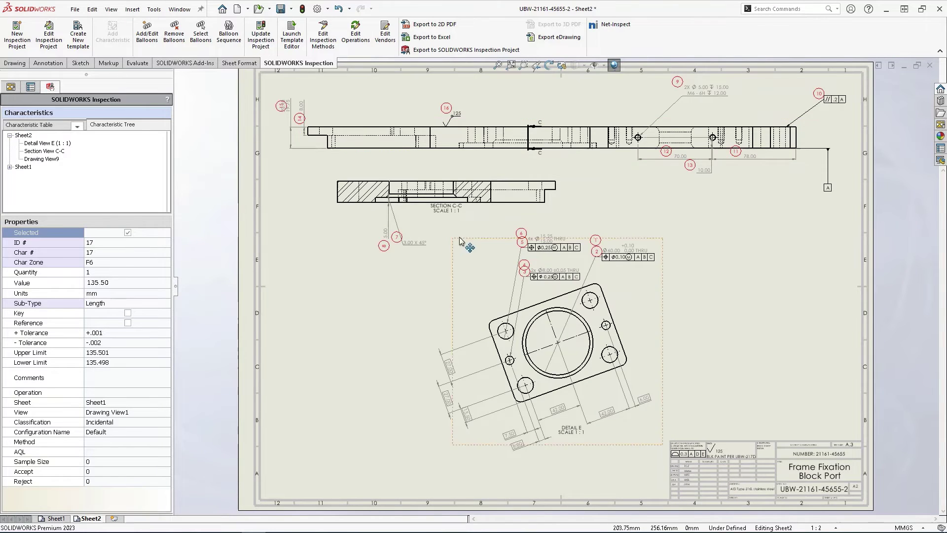
Number Drawing View9 before Detail View E and make the 456.94 characteristic number 23.
{"action": "scroll", "coordinate": [498, 224], "scroll_direction": "down", "scroll_amount": 2}
{"action": "middle_click_drag", "start_coordinate": [472, 223], "coordinate": [509, 305]}
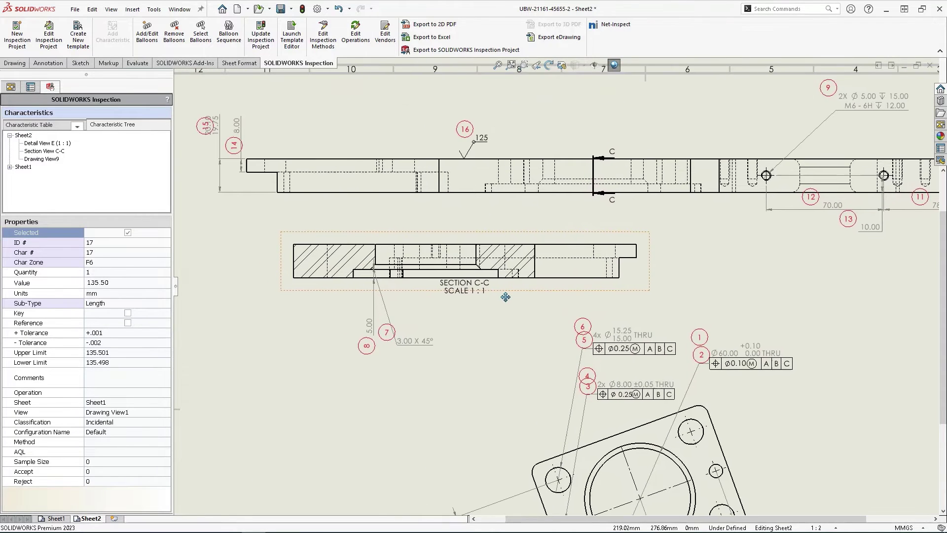
{"action": "left_click", "coordinate": [42, 159]}
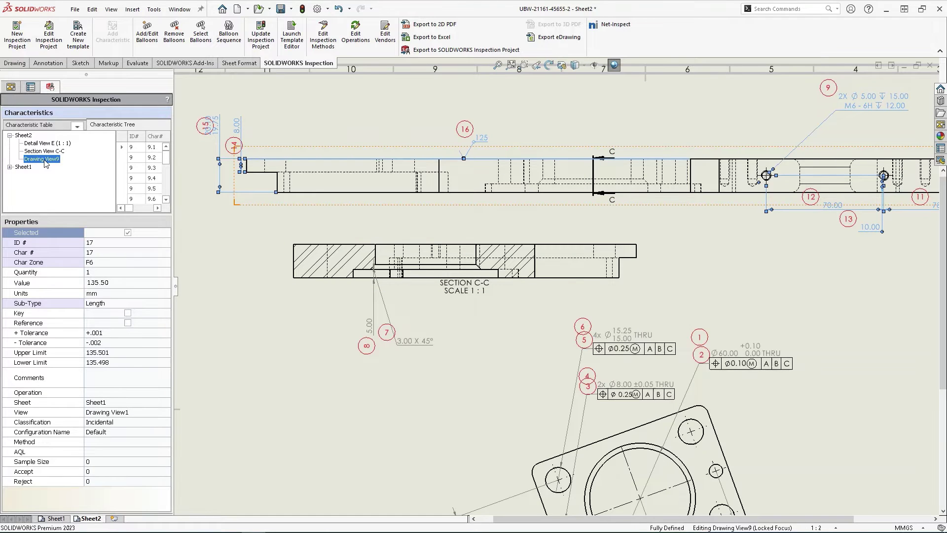
{"action": "left_click_drag", "start_coordinate": [44, 159], "coordinate": [44, 146]}
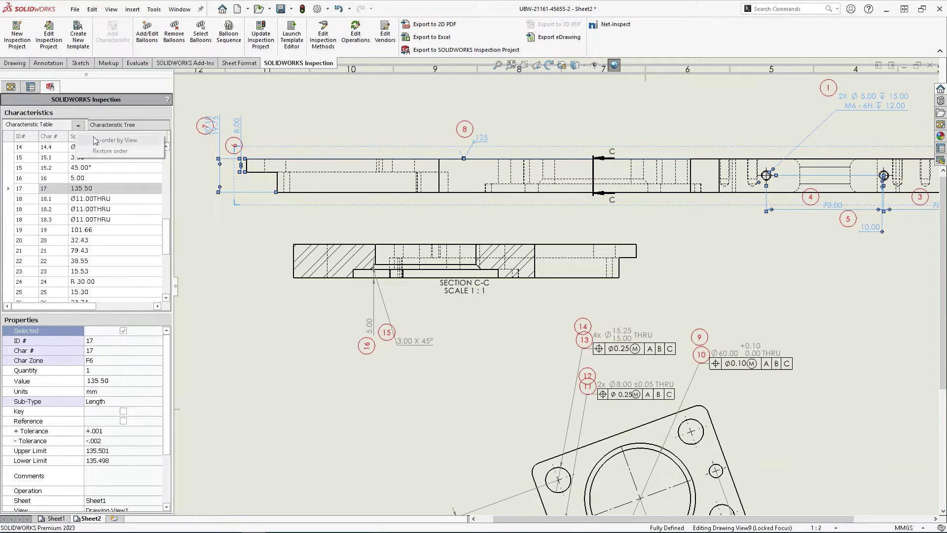
{"action": "left_click", "coordinate": [59, 192]}
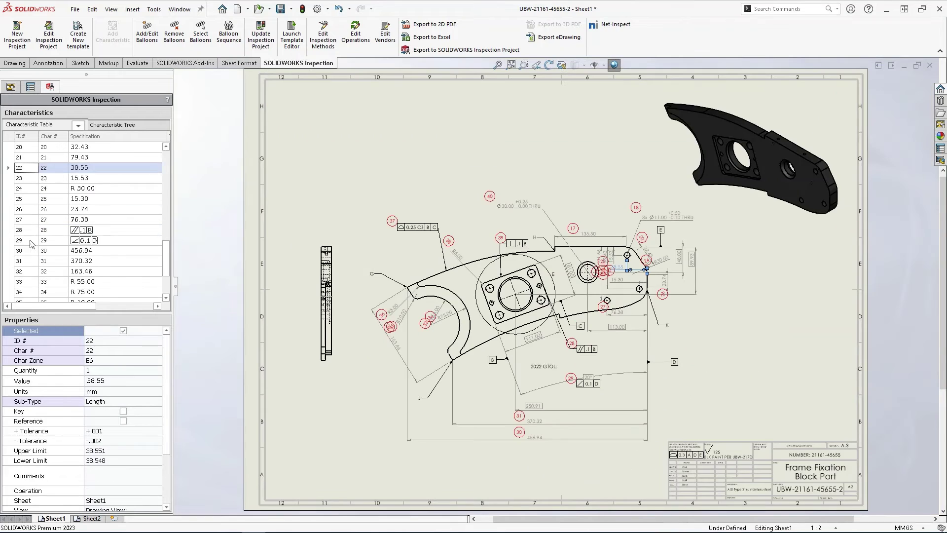
{"action": "left_click_drag", "start_coordinate": [38, 181], "coordinate": [39, 180]}
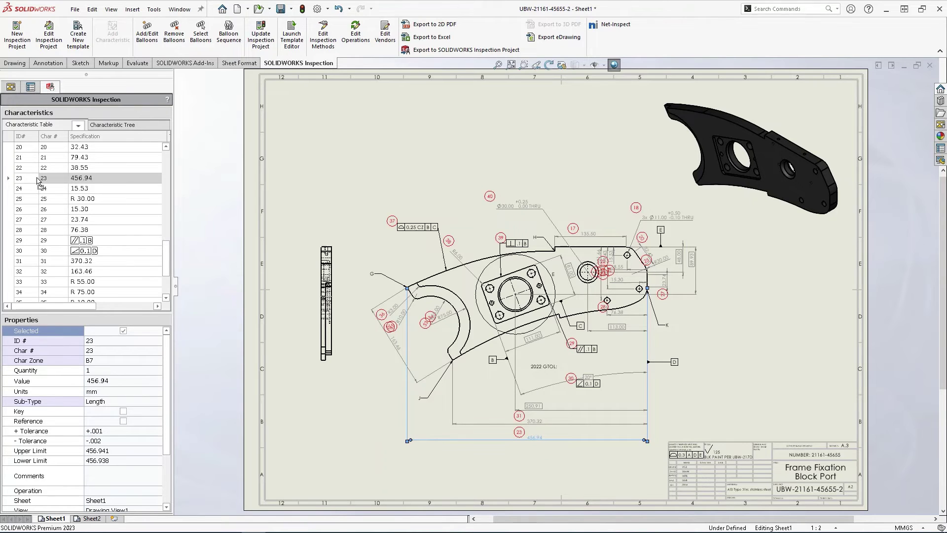
Export both sheets as separate PDFs and set the Excel export to separate workbooks.
{"action": "left_click", "coordinate": [459, 26]}
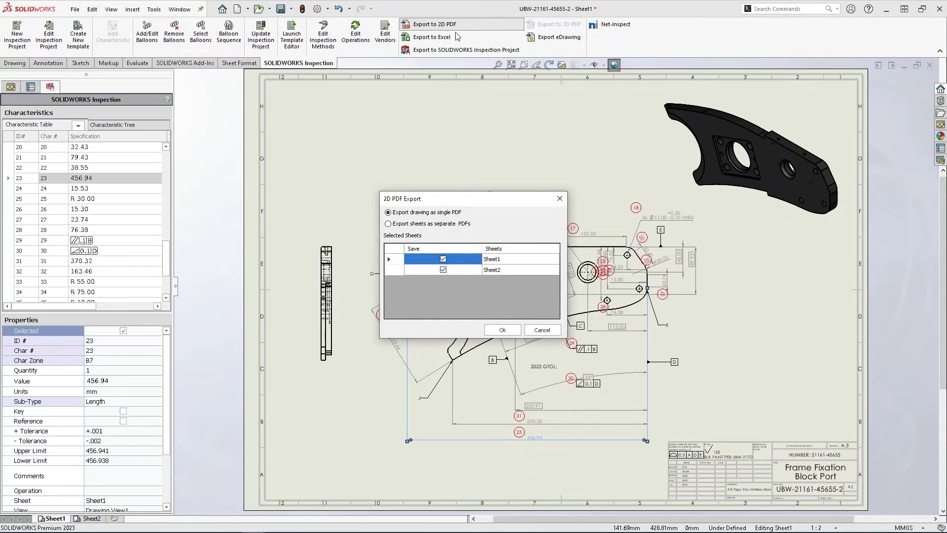
{"action": "left_click", "coordinate": [418, 224]}
{"action": "left_click", "coordinate": [443, 270]}
{"action": "left_click", "coordinate": [443, 270]}
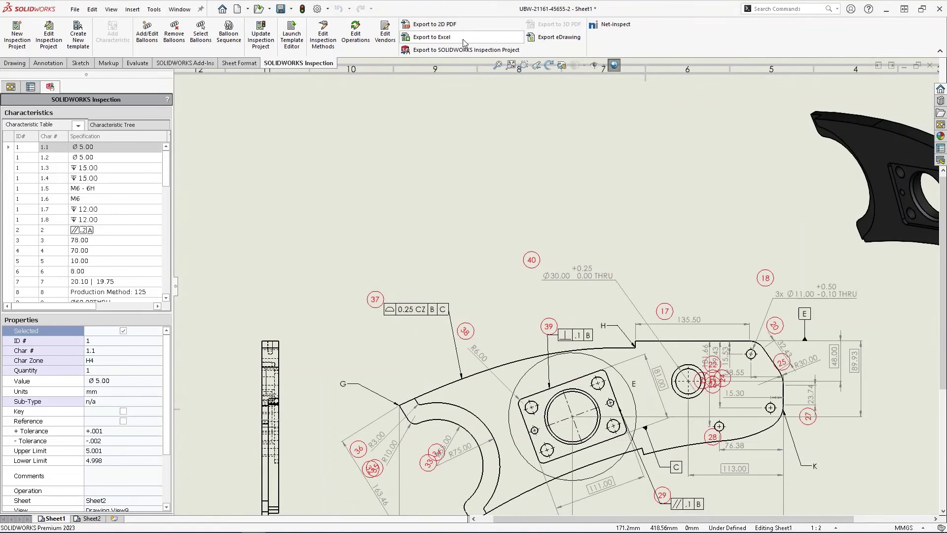
{"action": "left_click", "coordinate": [431, 37]}
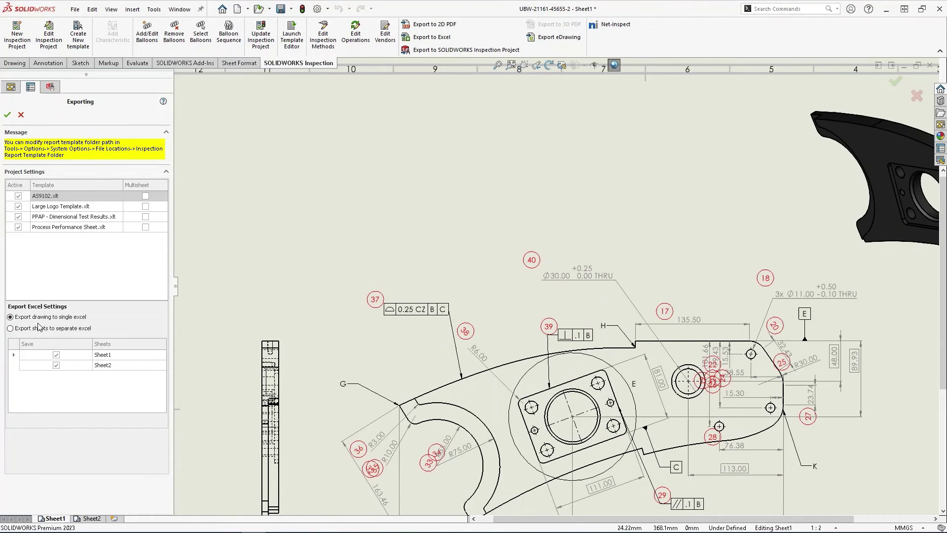
{"action": "left_click", "coordinate": [56, 355]}
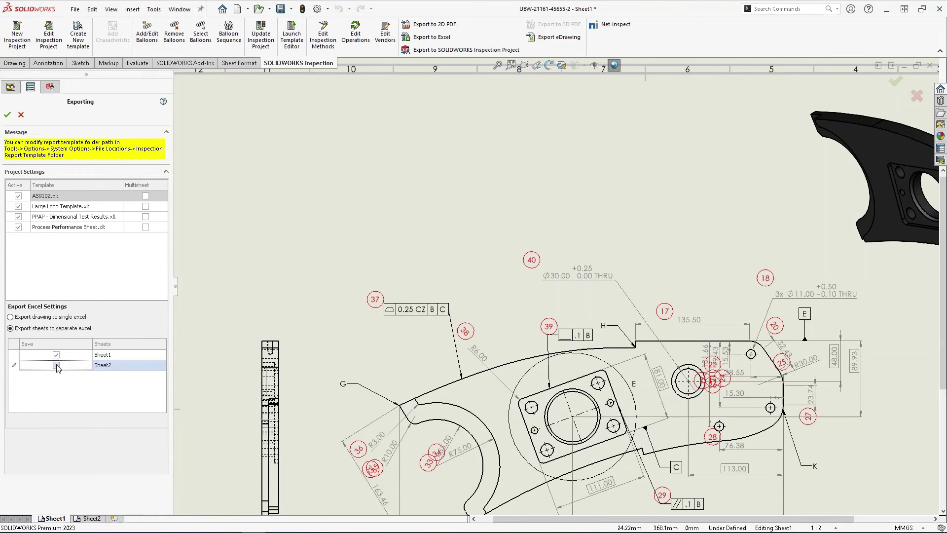